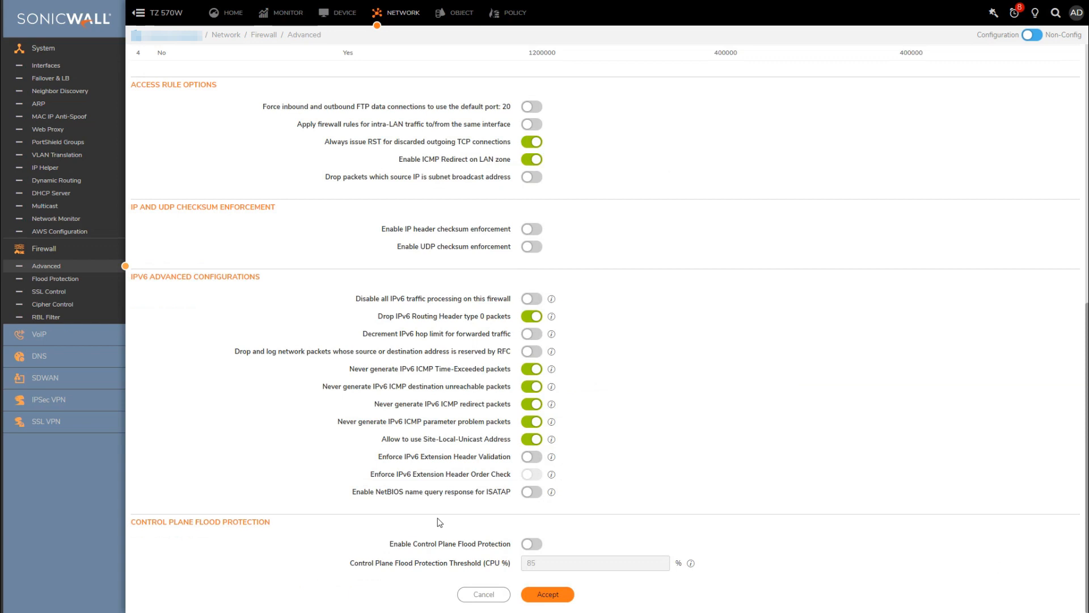
Enable Control Plane Flood Protection in the advanced firewall settings and apply the change
left_click(533, 545)
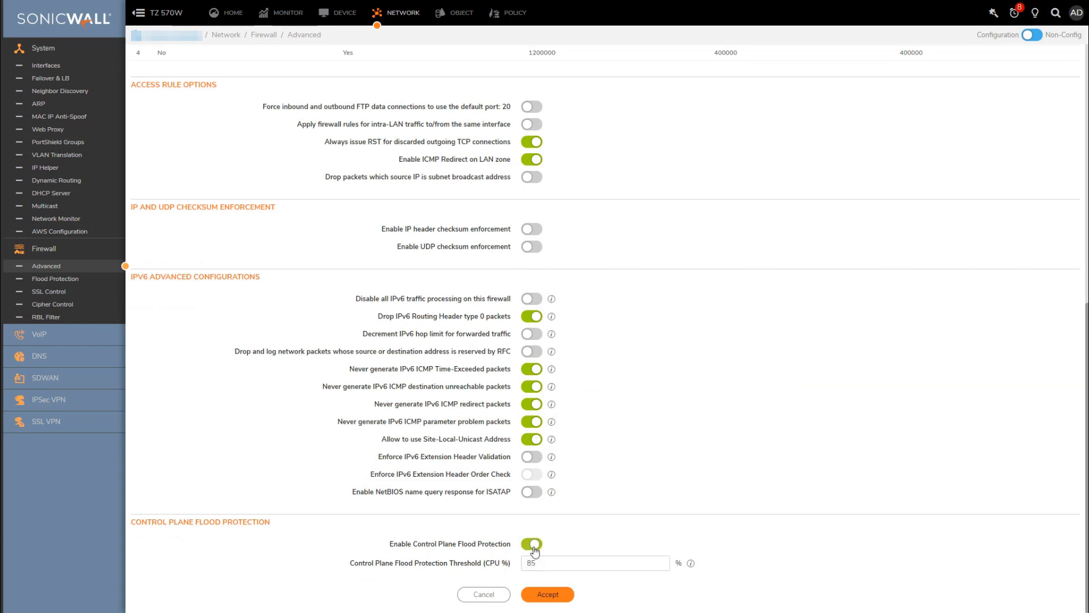
left_click(543, 563)
left_click(549, 598)
From the home dashboard's system status, open the real-time system monitor and show Core 0 in the multi-core graph
left_click(232, 25)
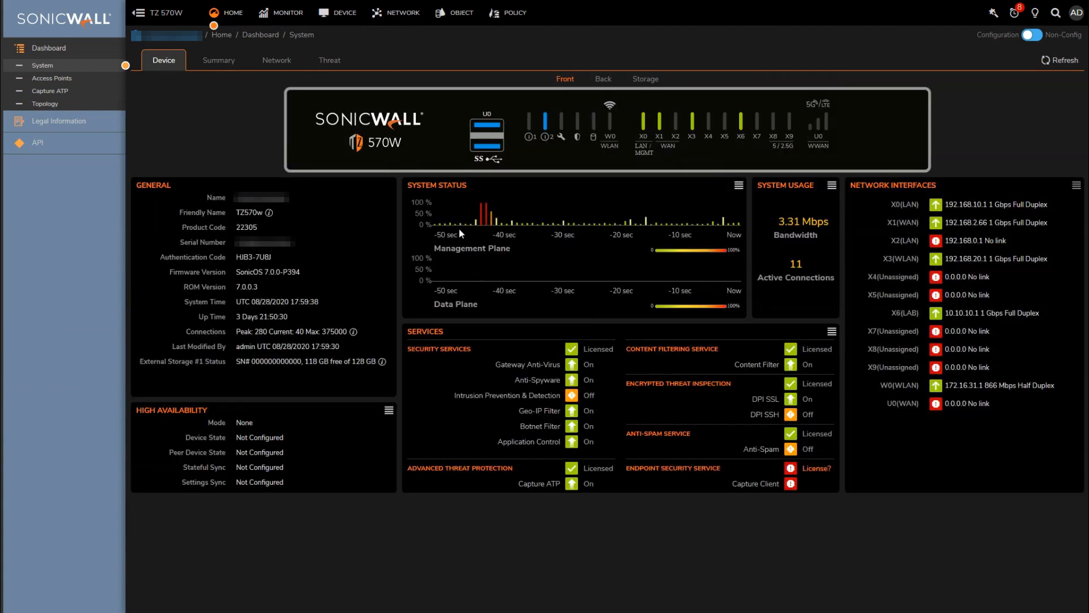
left_click(739, 190)
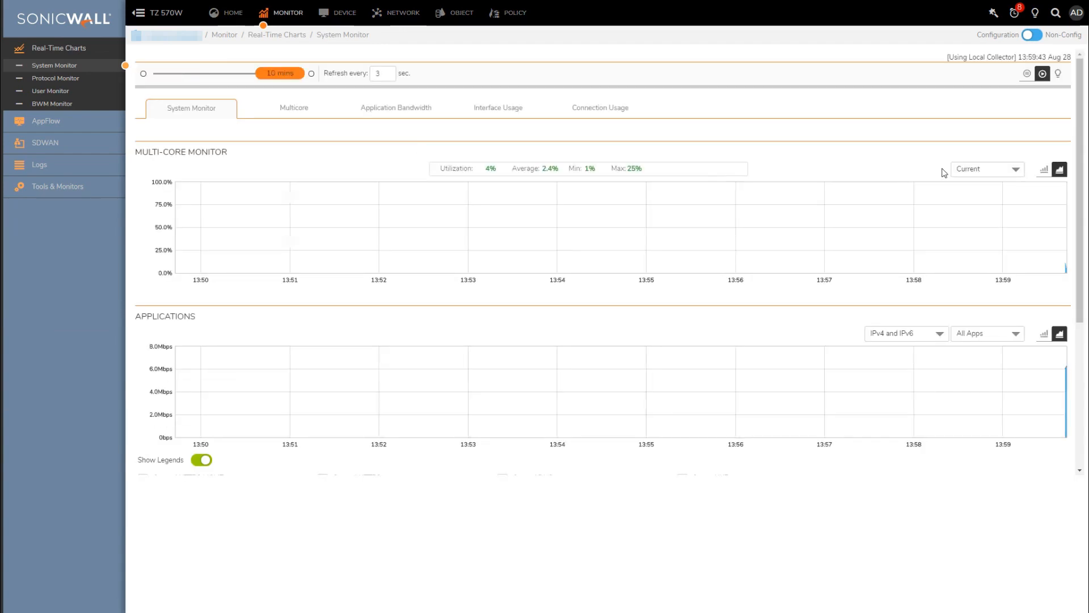
left_click(972, 169)
left_click(970, 215)
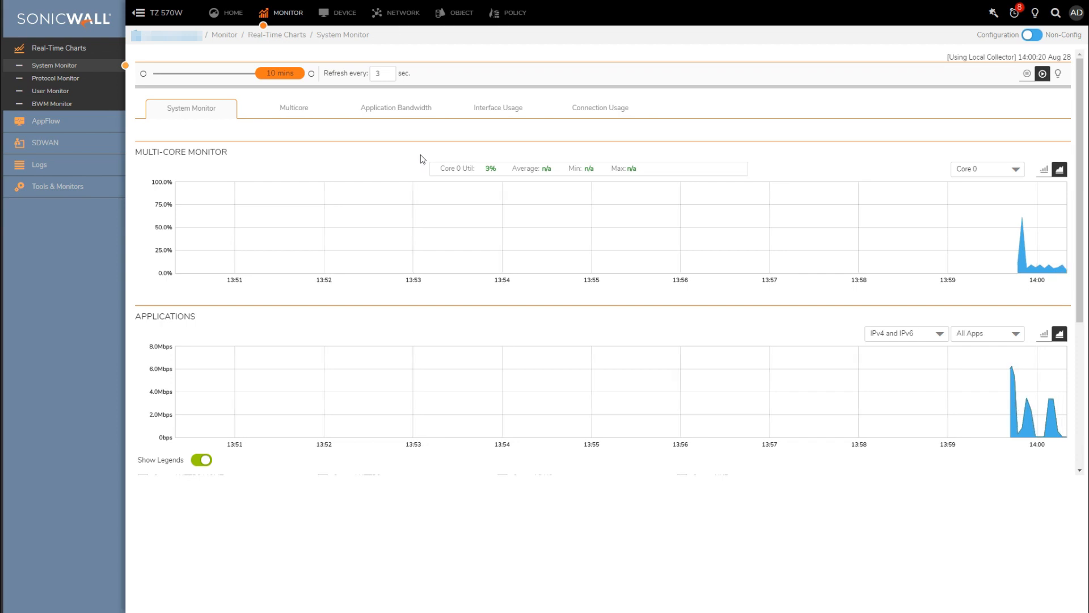
In the firewall's TCP flood protection settings, enable strict TCP compliance, TCP checksum enforcement and dropping of SYN packets with data
left_click(400, 18)
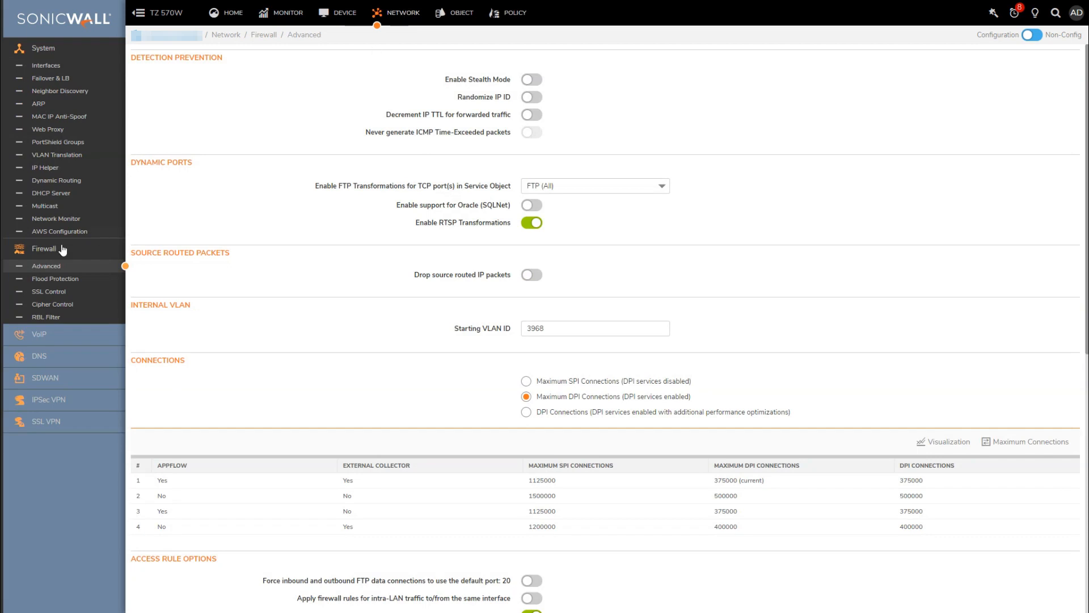
left_click(80, 285)
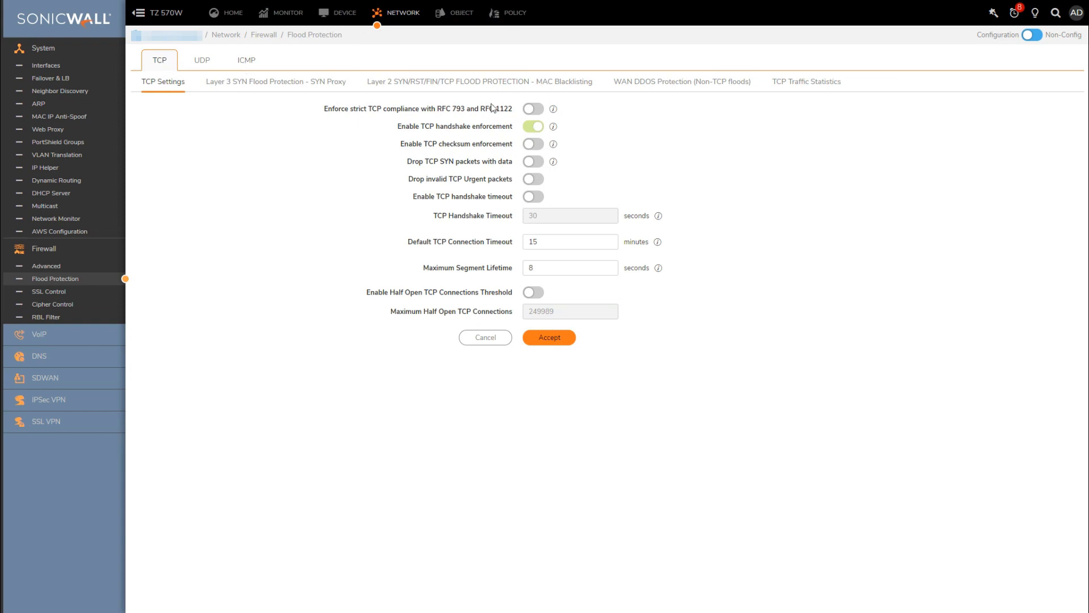
left_click(533, 110)
left_click(536, 146)
left_click(535, 163)
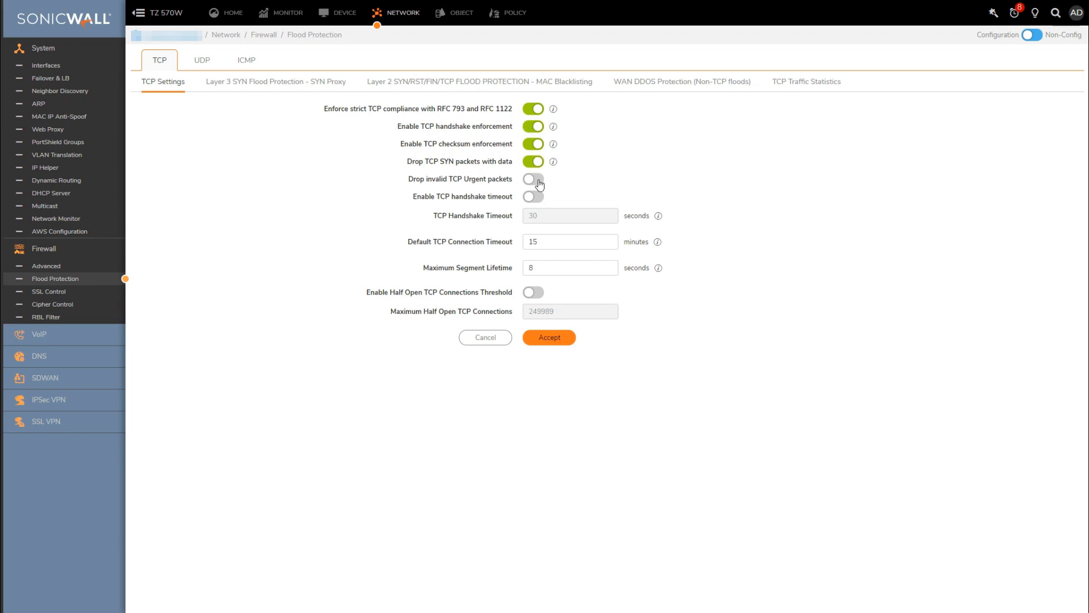
left_click(538, 164)
mouse_move(554, 130)
left_click(534, 162)
Enable dropping of invalid TCP Urgent packets, the TCP handshake timeout and the half-open TCP connections threshold, and apply the TCP settings
left_click(533, 179)
left_click(536, 200)
left_click(531, 293)
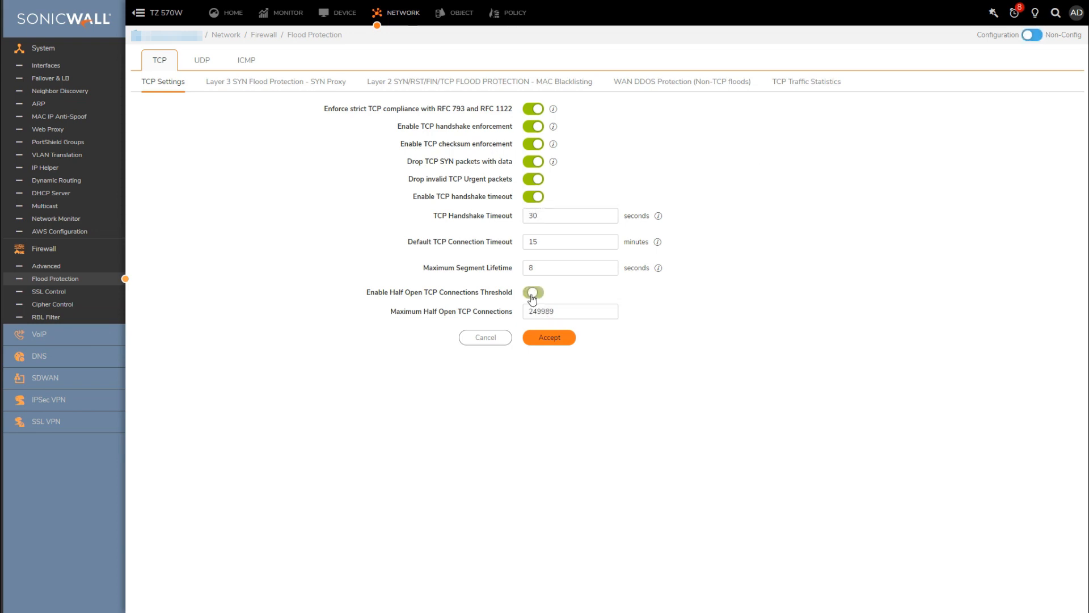
left_click(549, 337)
Choose "Proxy WAN client connections when attack is suspected" as the Layer 3 SYN Flood Protection Mode and apply it
left_click(268, 85)
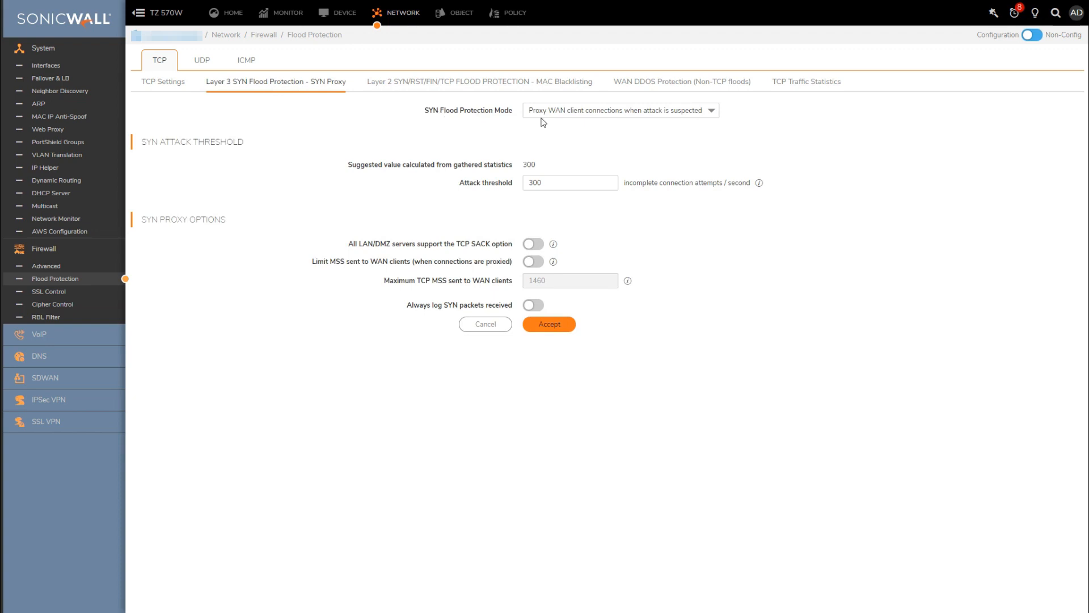
left_click(711, 112)
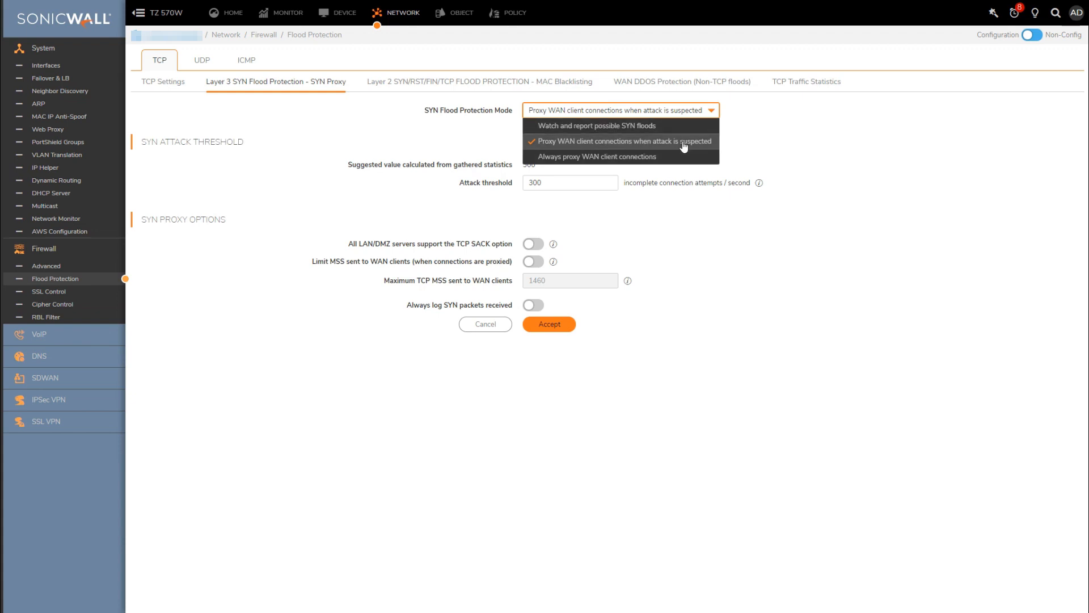
left_click(587, 141)
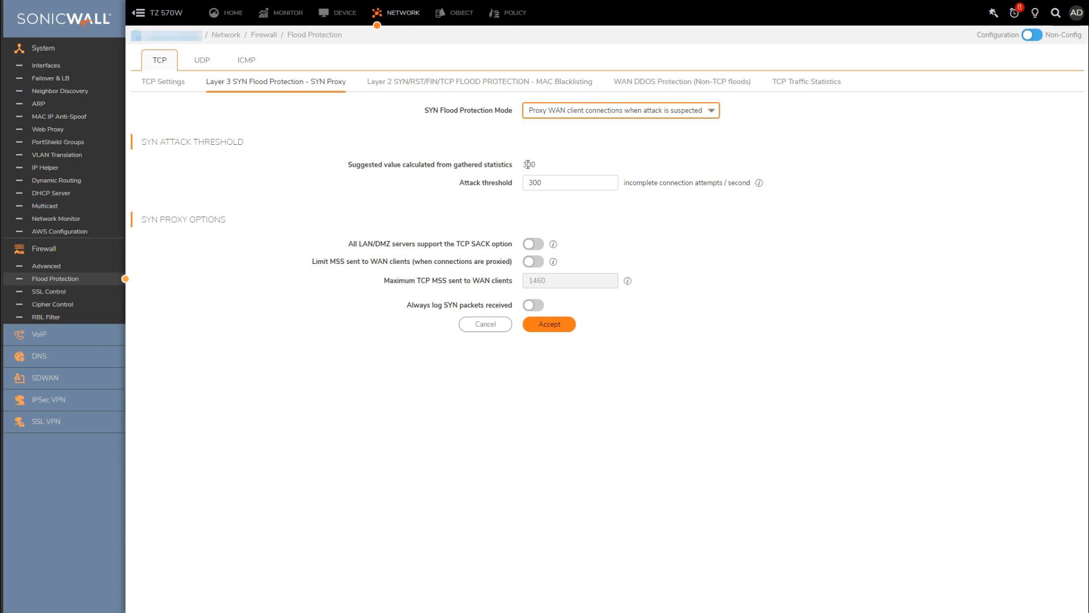
left_click(580, 179)
left_click(538, 324)
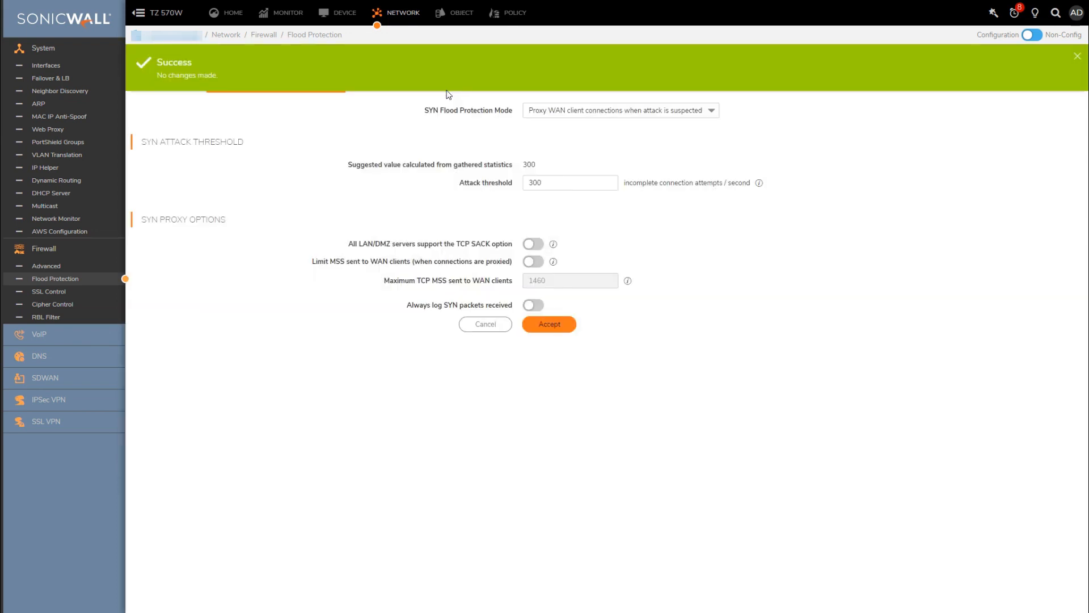
Enable Layer 2 SYN/RST/FIN/TCP flood blacklisting on all interfaces and apply the change
left_click(448, 89)
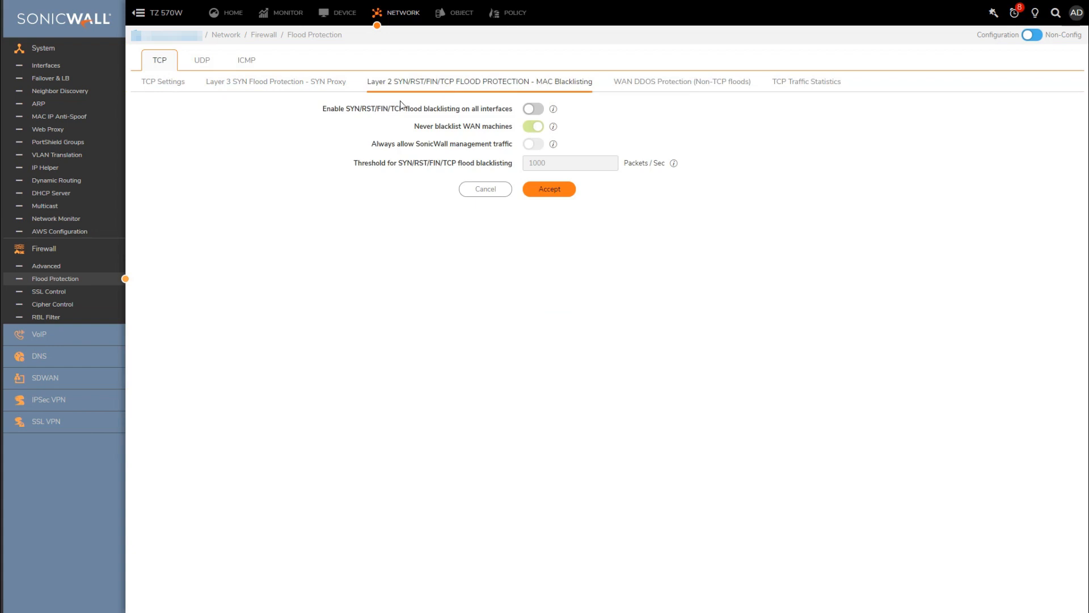
left_click(530, 113)
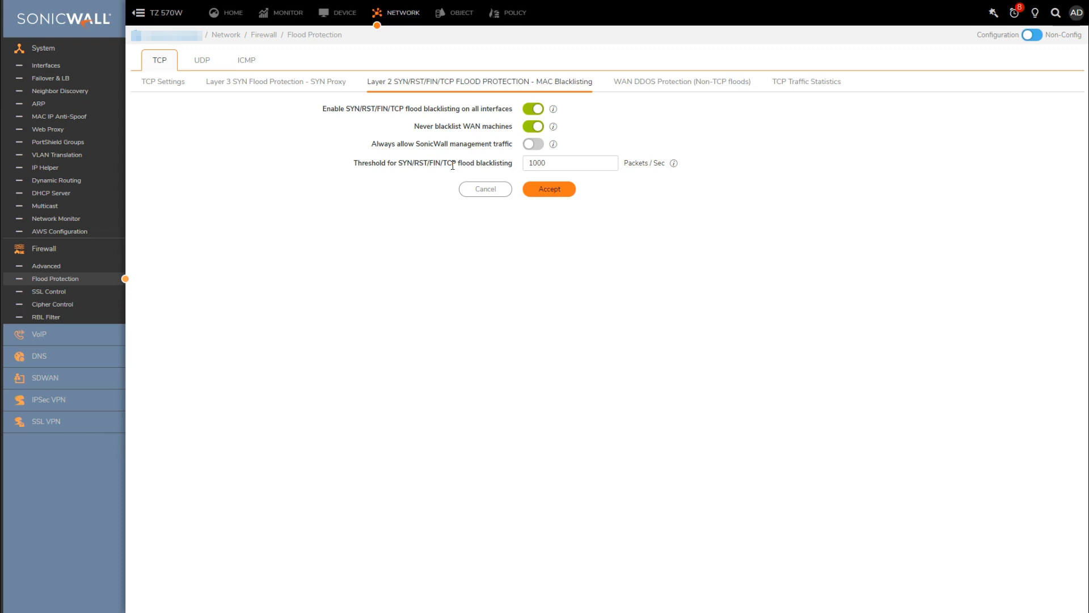
left_click(548, 193)
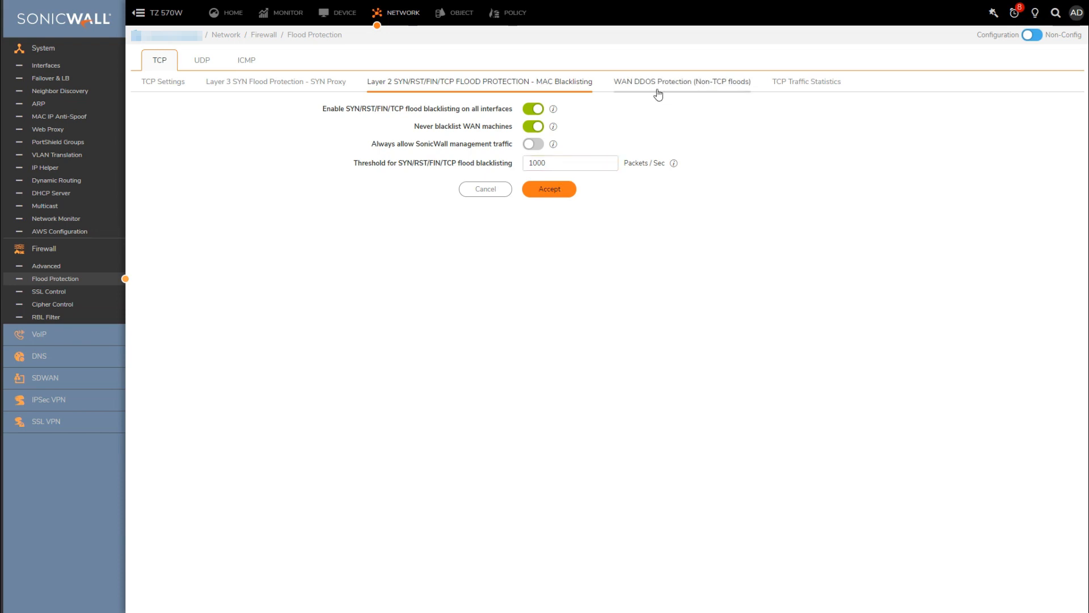
Enable and apply DDOS protection on WAN interfaces with SonicWall management traffic always allowed, and open the TCP traffic statistics
left_click(686, 89)
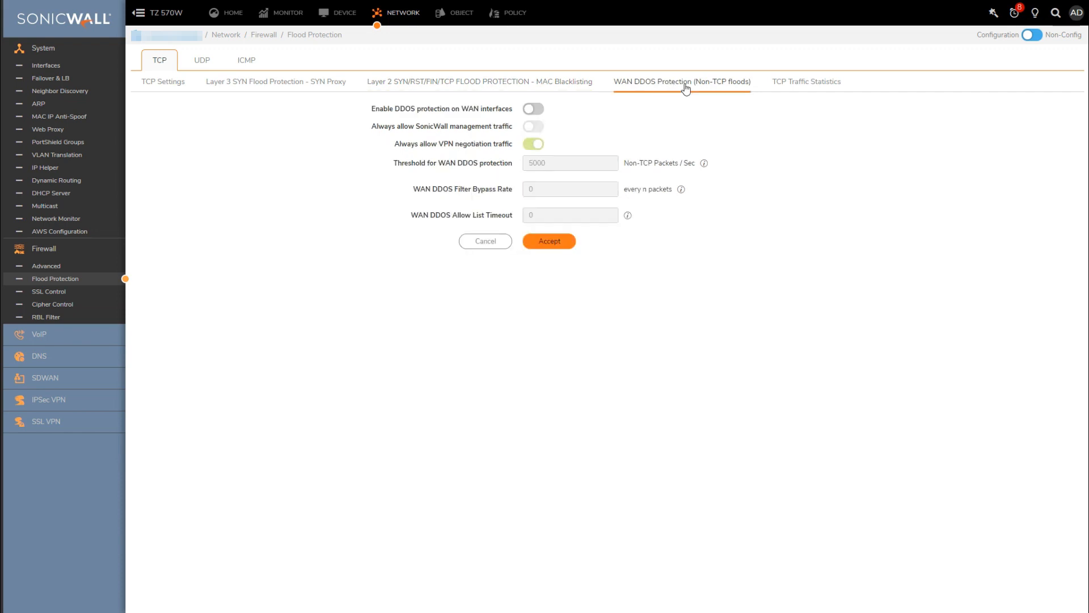
left_click(535, 111)
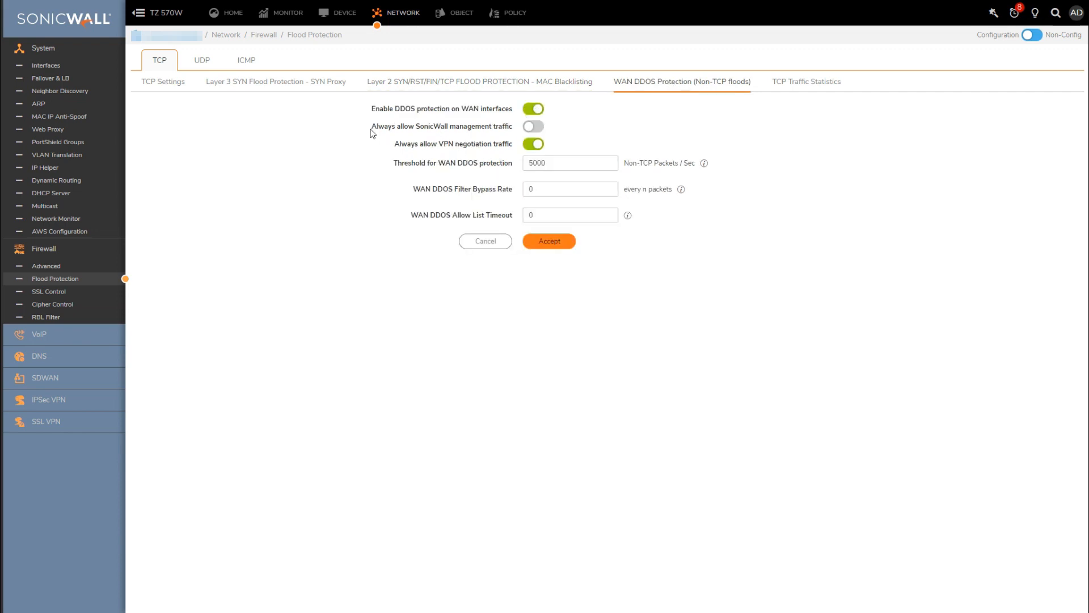
left_click(537, 127)
left_click(564, 246)
left_click(819, 88)
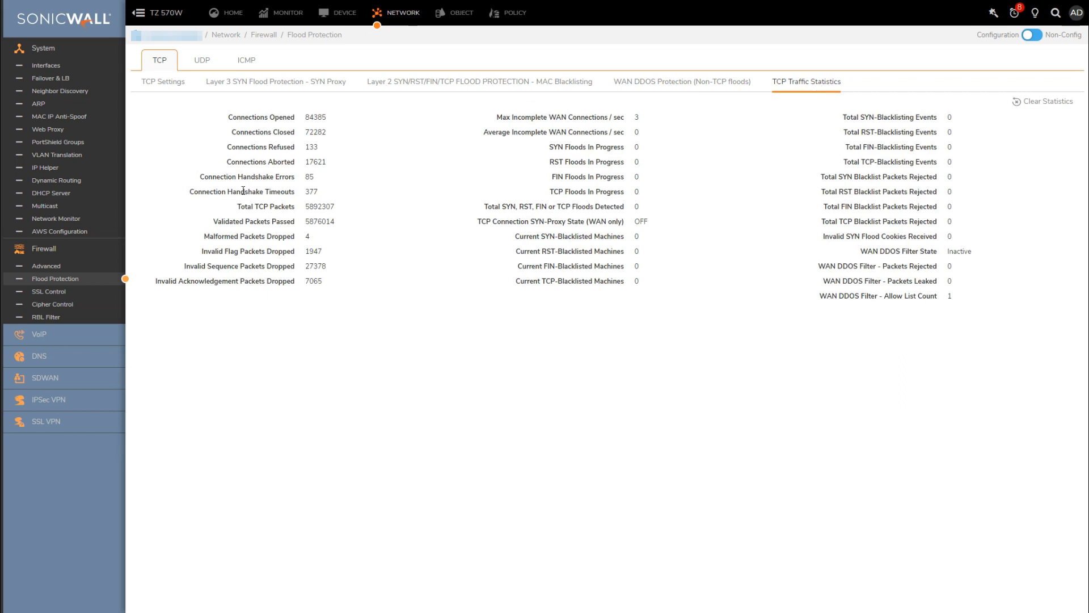
Enable IPv4 UDP Flood Protection with the protected destination list set to Any, and apply it
left_click(201, 60)
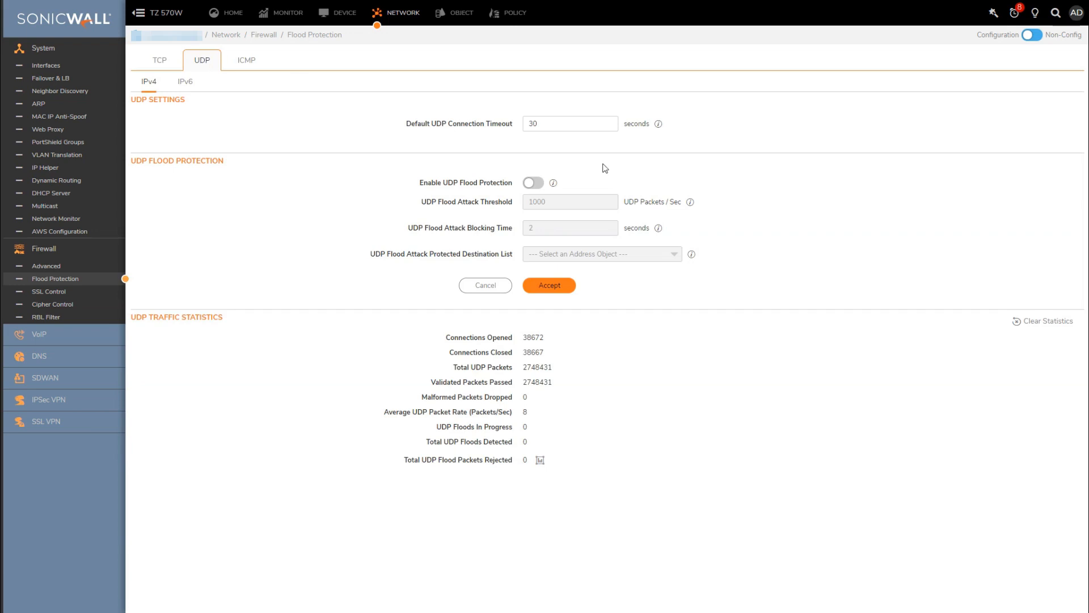
left_click(534, 185)
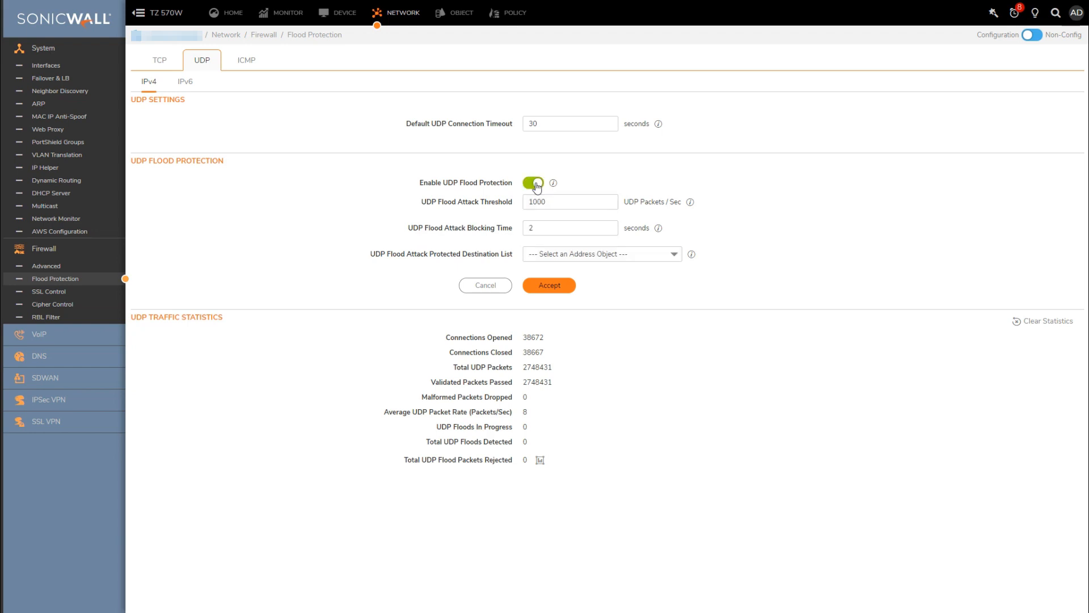
left_click(554, 202)
left_click(539, 228)
left_click(601, 254)
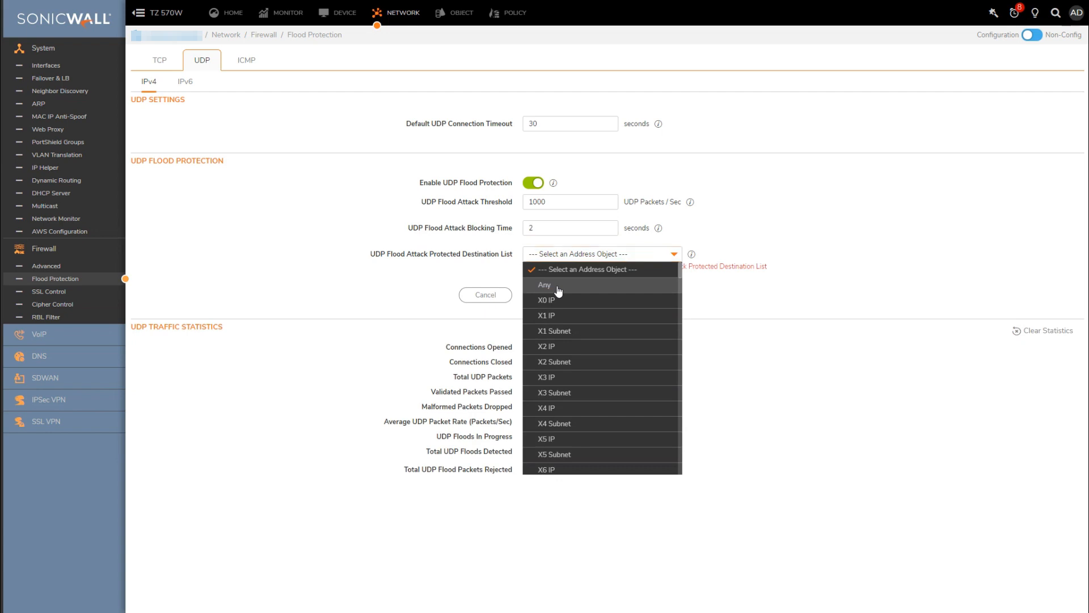
left_click(558, 285)
left_click(549, 286)
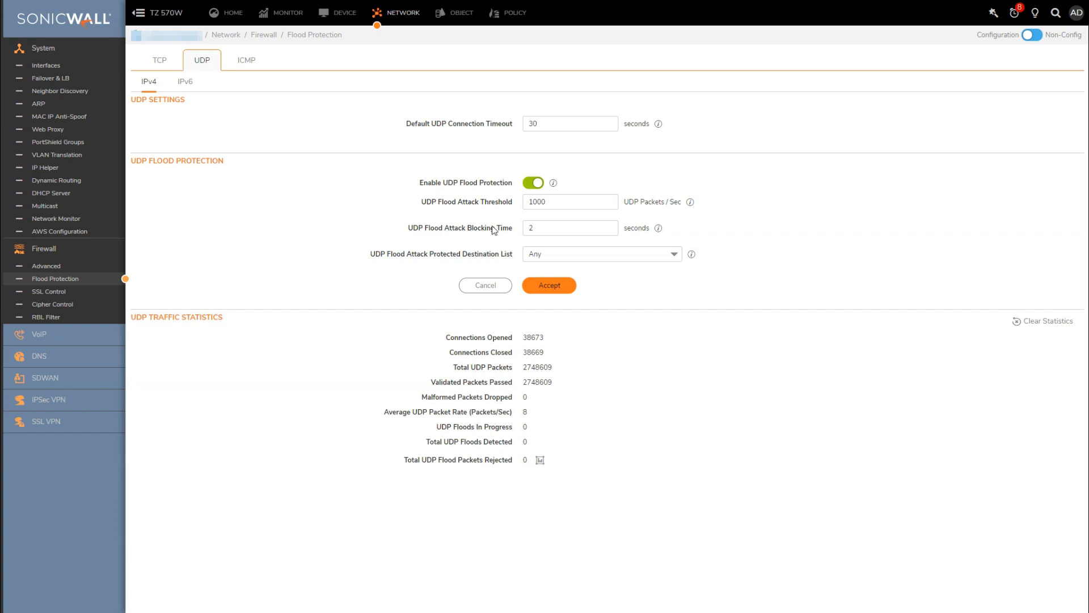
Enable IPv4 ICMP Flood Protection with the protected destination list set to Any, and apply it
left_click(245, 63)
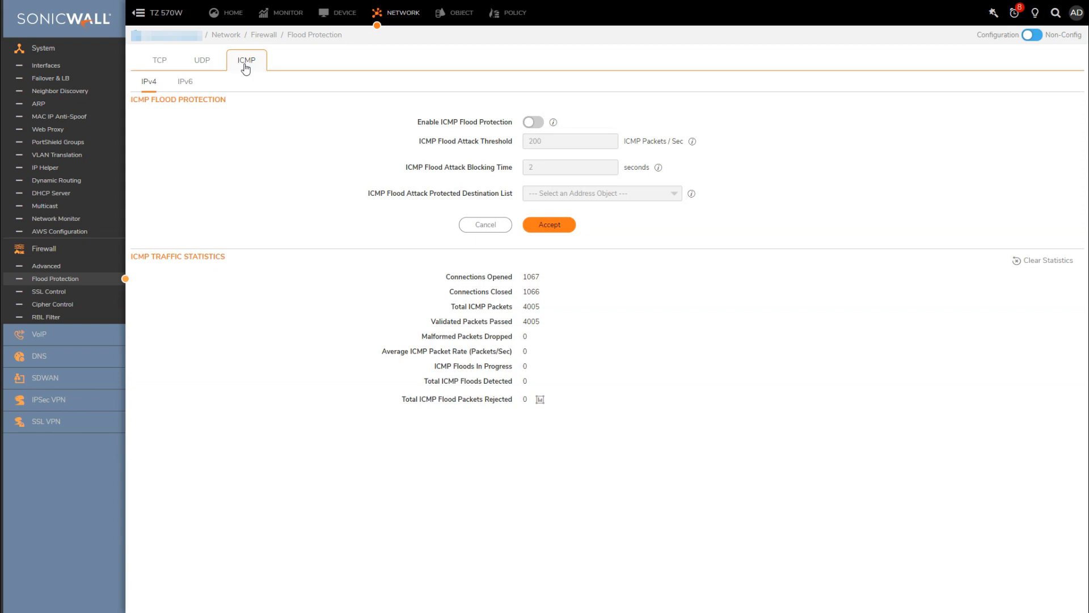
left_click(534, 122)
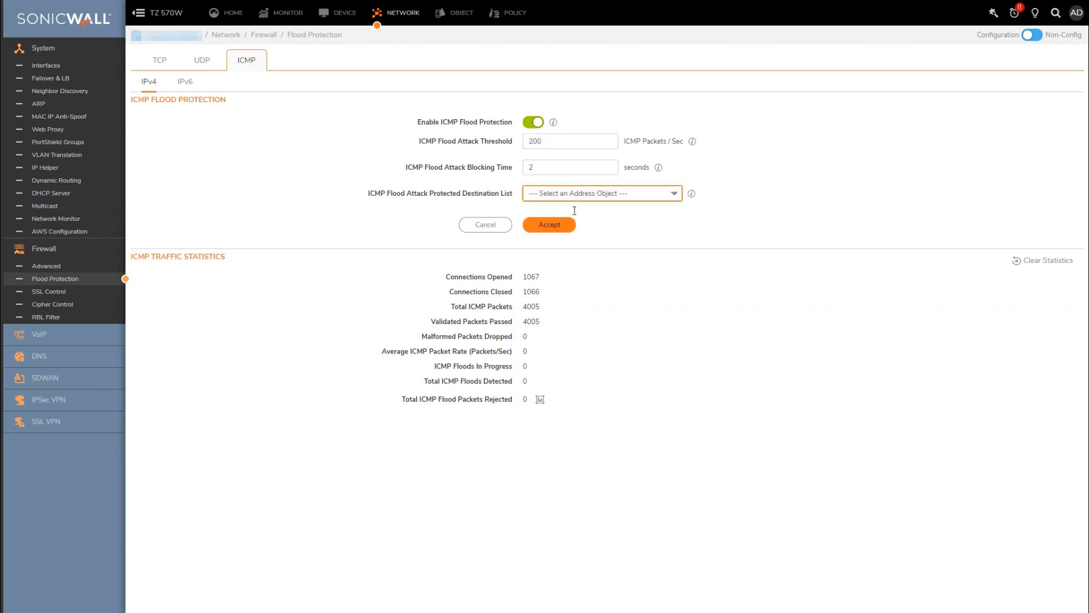
left_click(587, 193)
left_click(568, 229)
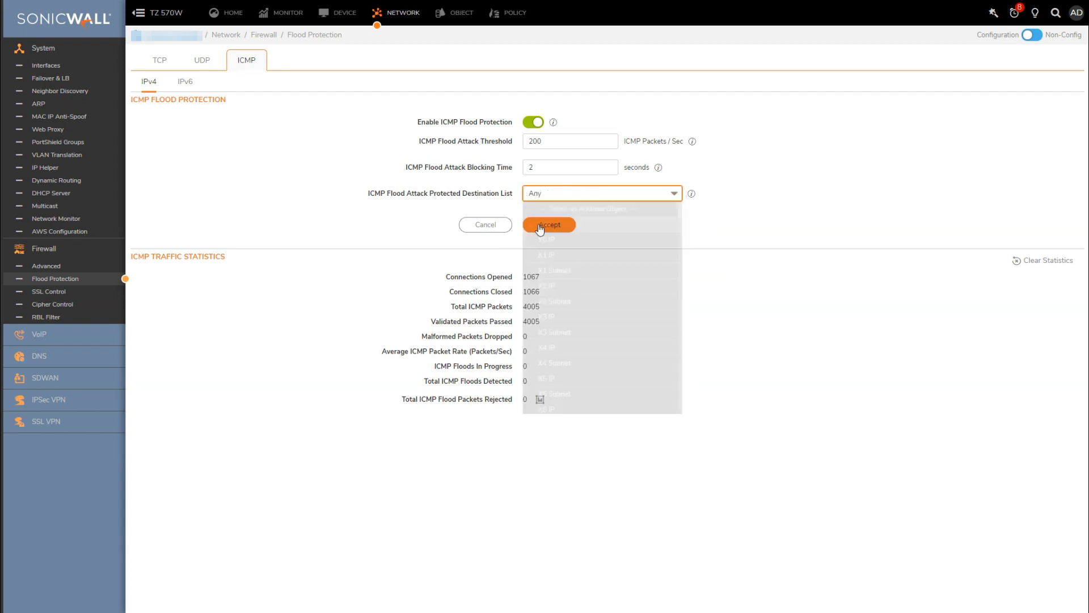
left_click(540, 223)
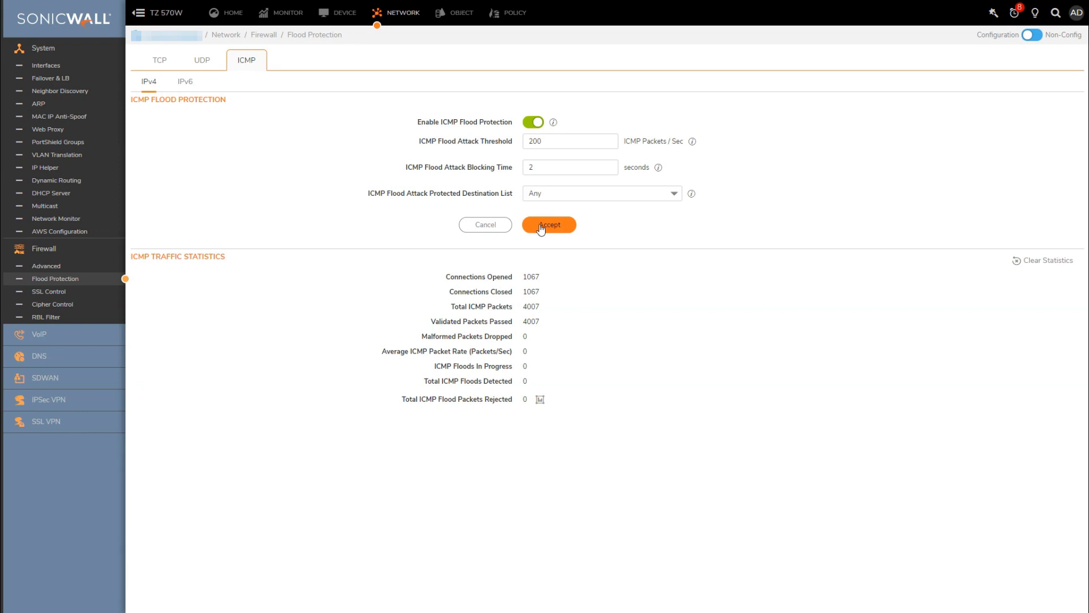
Enable the Intrusion Prevention Service in the security services policy and apply the change
left_click(516, 13)
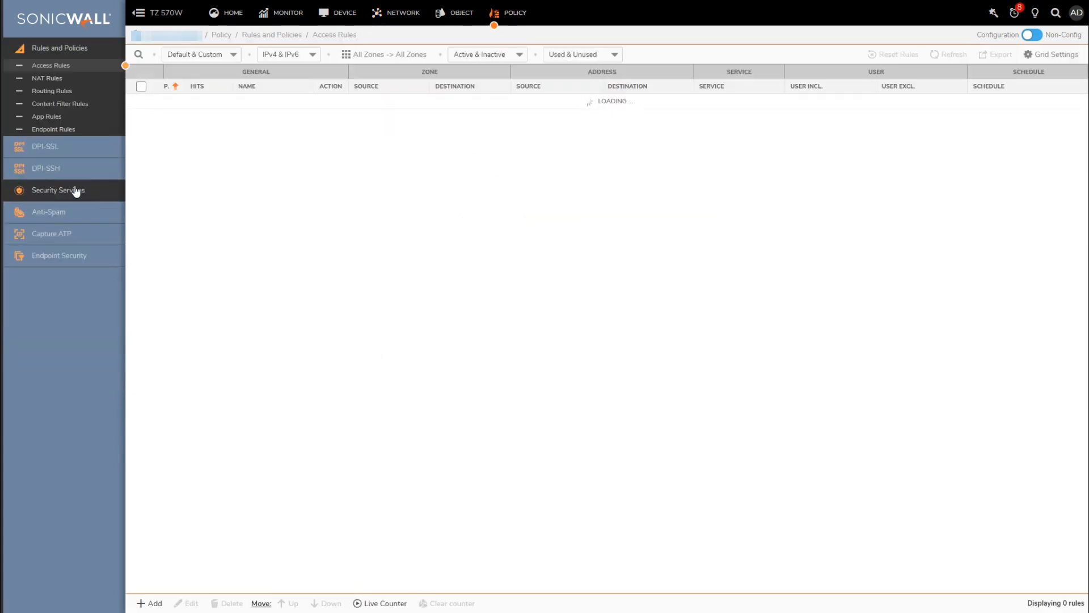
left_click(76, 190)
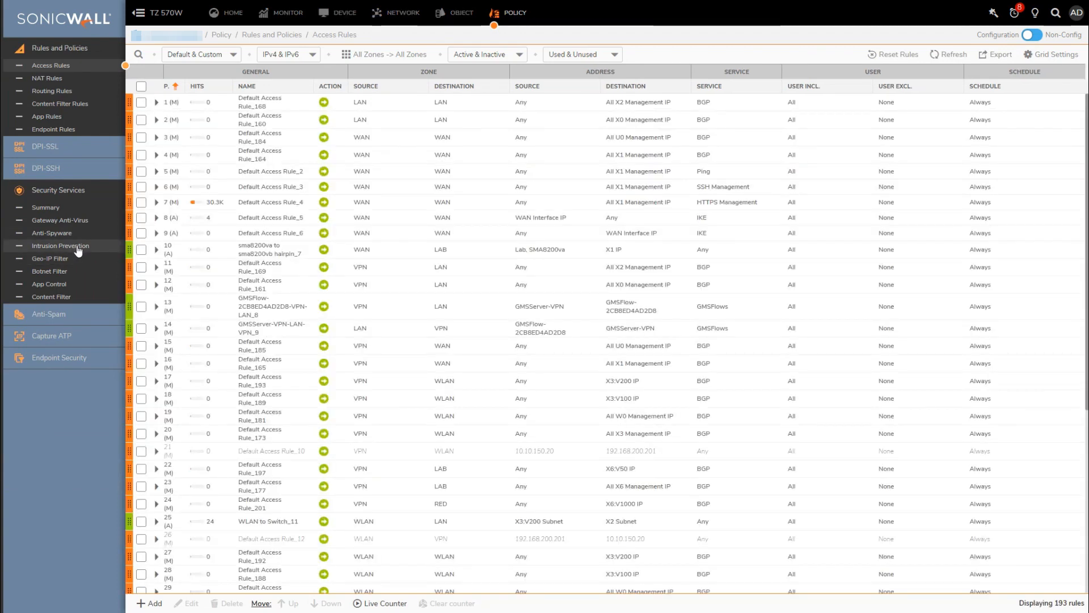
left_click(68, 248)
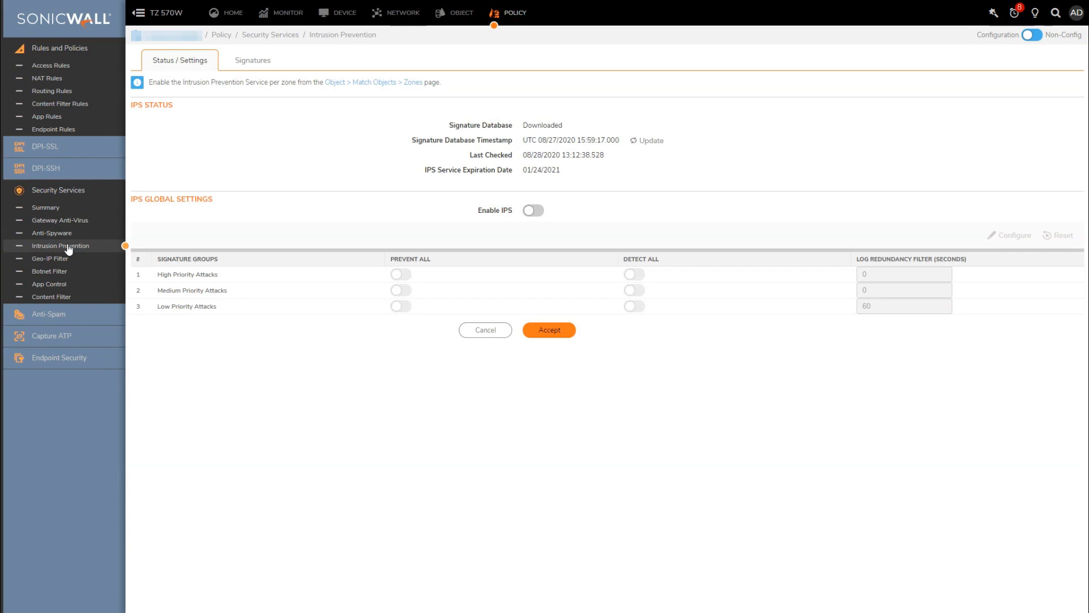
left_click(536, 211)
left_click(553, 329)
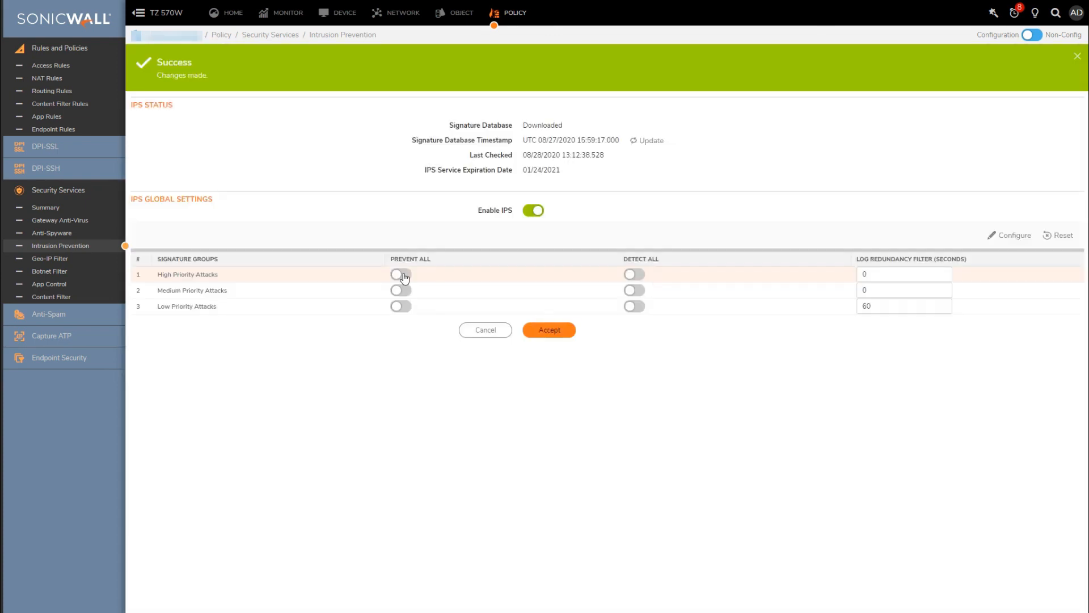
Turn on Prevent All and Detect All for High and Medium Priority Attacks, and apply the IPS settings
right_click(404, 275)
left_click(406, 294)
left_click(401, 290)
left_click(401, 274)
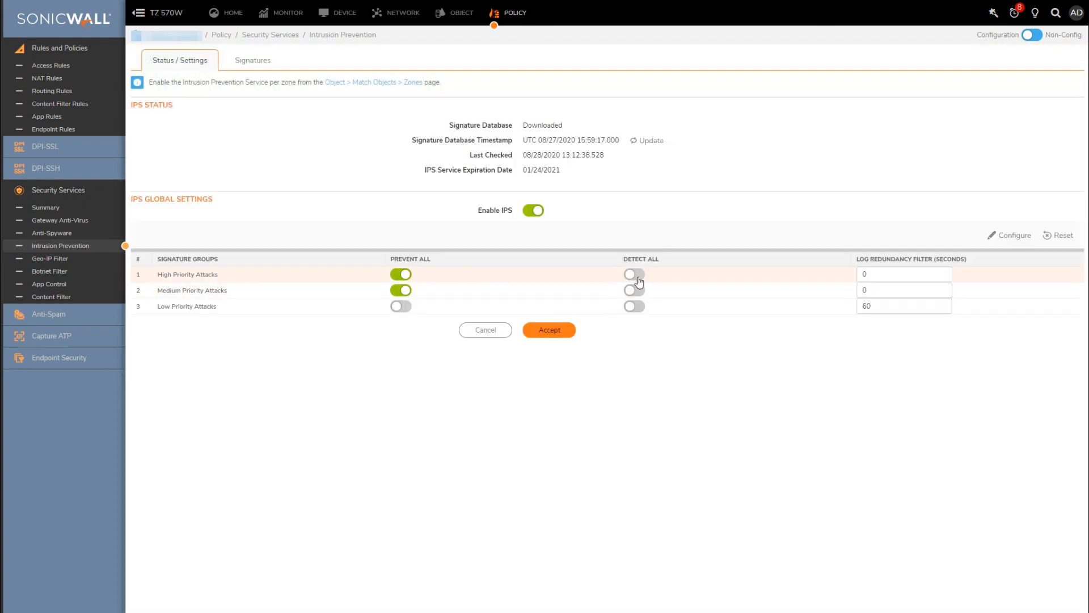
left_click(634, 274)
left_click(635, 289)
left_click(536, 334)
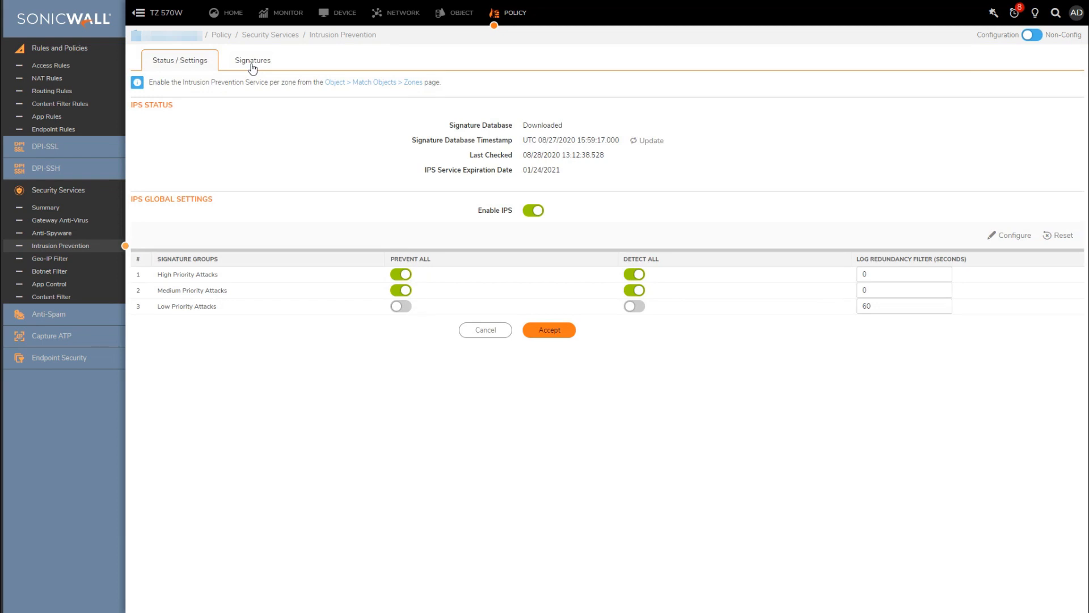
Open the intrusion prevention signatures and view them by Category
left_click(253, 61)
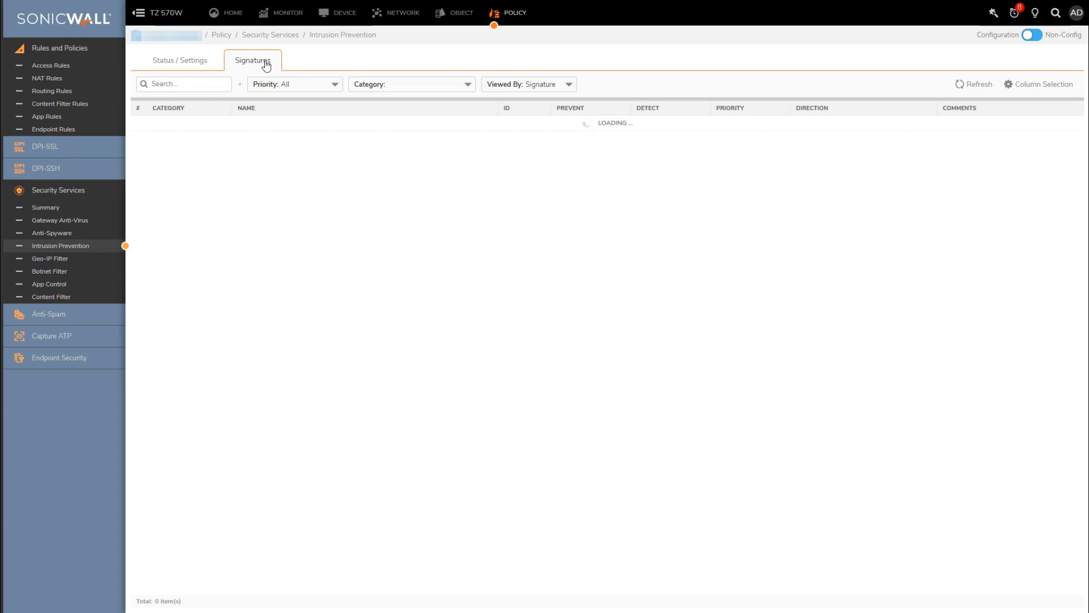
left_click(369, 90)
left_click(513, 85)
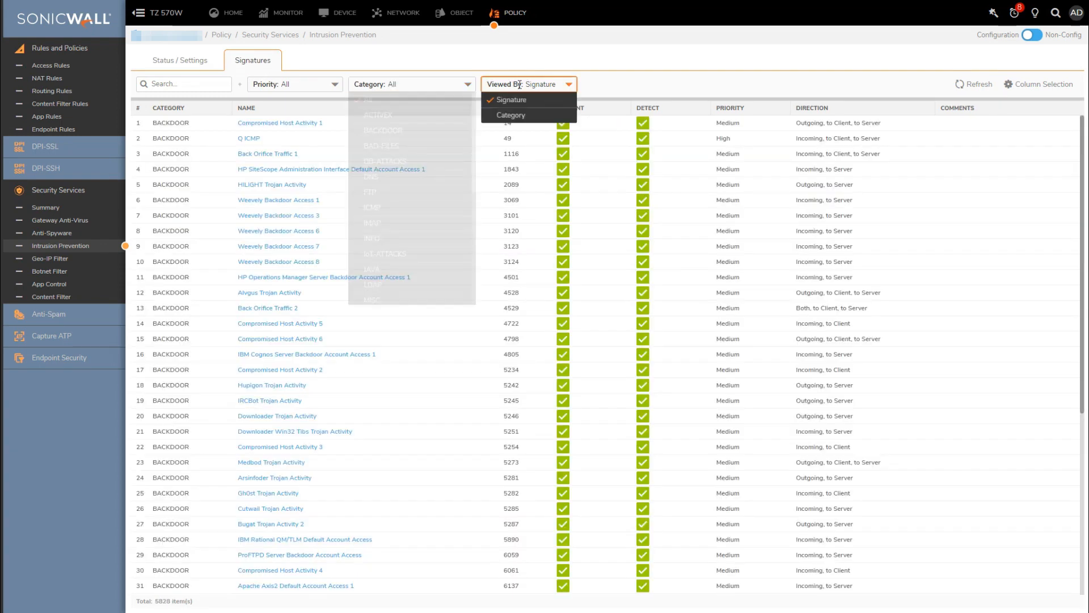
left_click(520, 118)
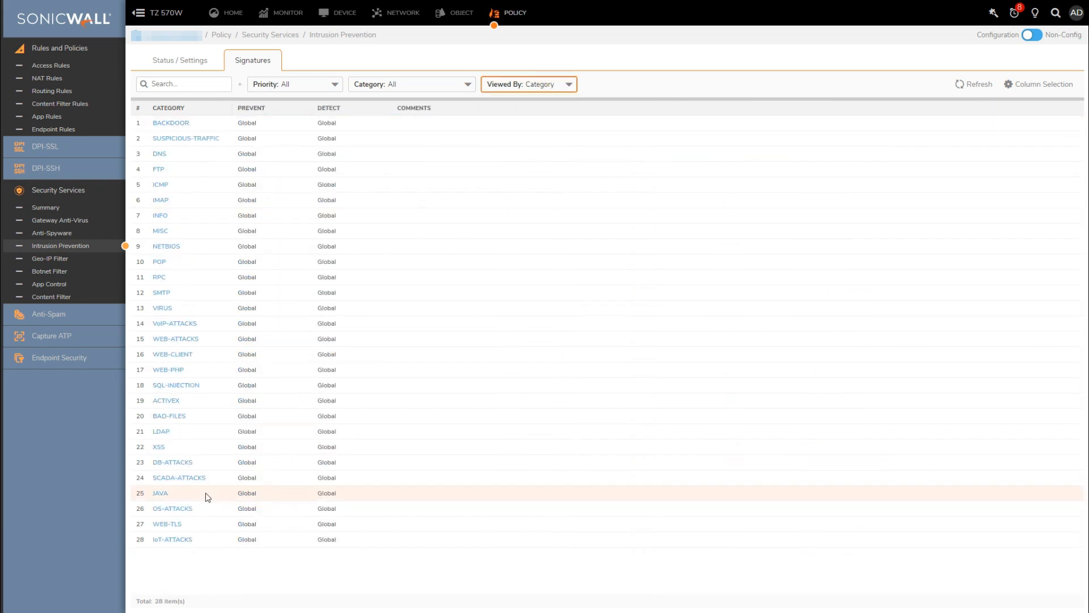
Search the intrusion prevention signatures for "dos" and view them by Signature
type("dos")
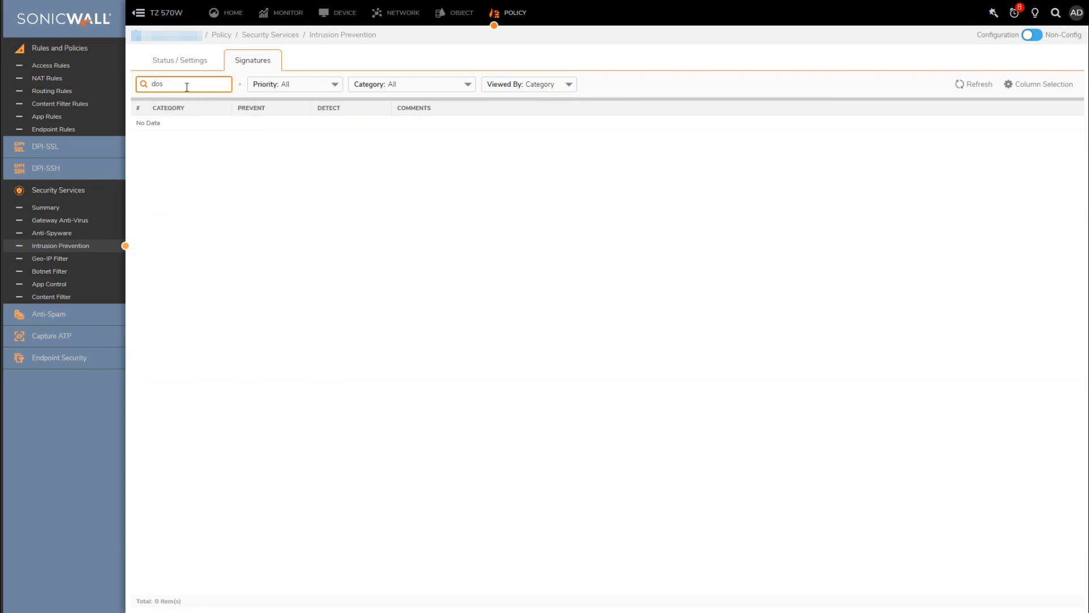
left_click(526, 87)
left_click(512, 100)
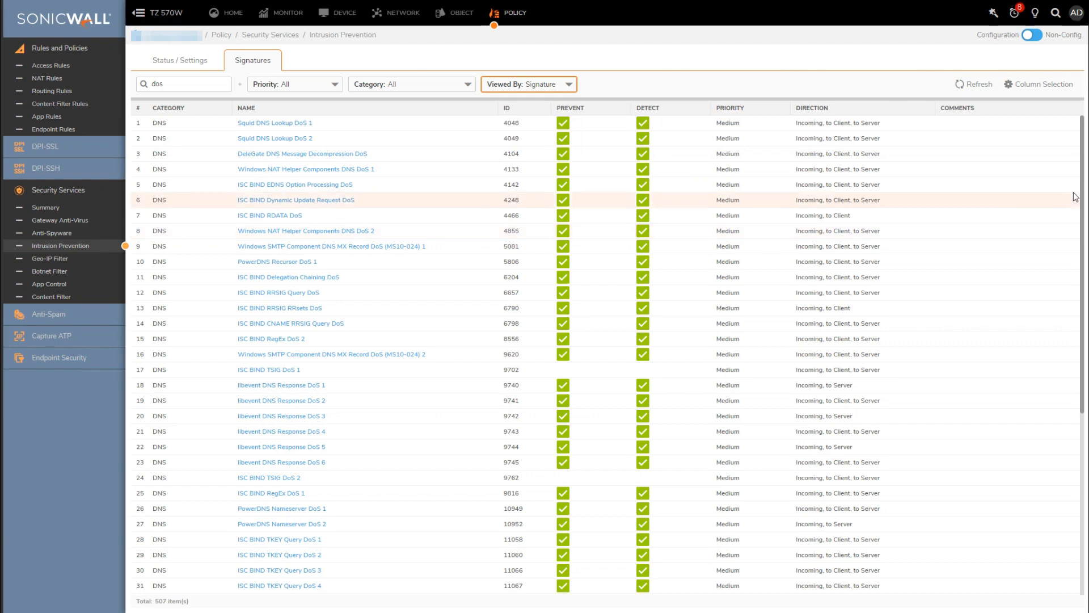
Look through the DoS signatures across the DNS, FTP, MISC and NETBIOS categories, checking their Prevent and Detect settings
left_click_drag(1083, 188, 1084, 468)
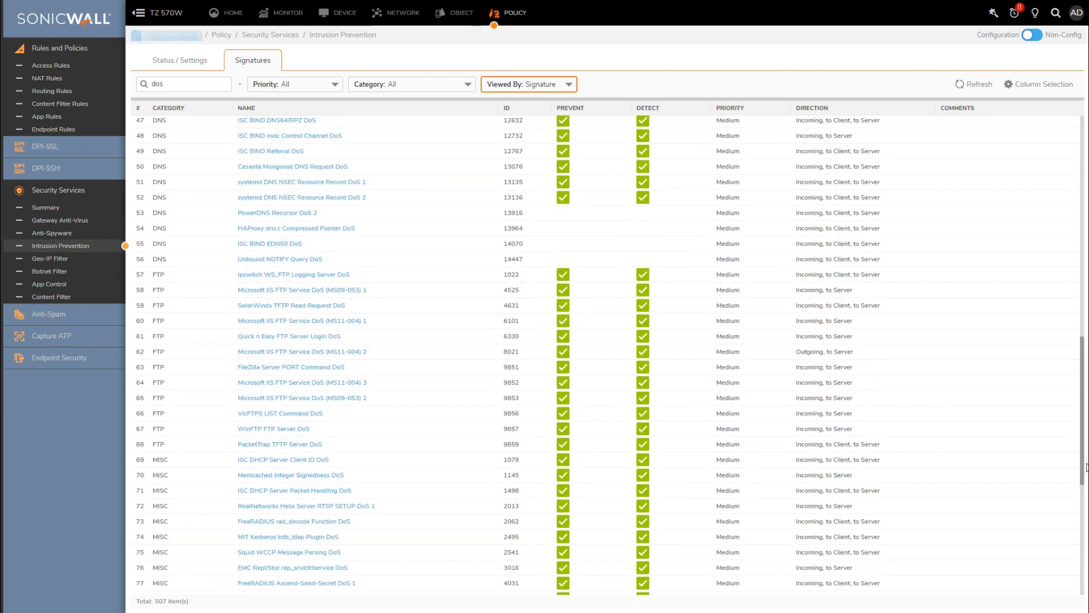
left_click(1084, 563)
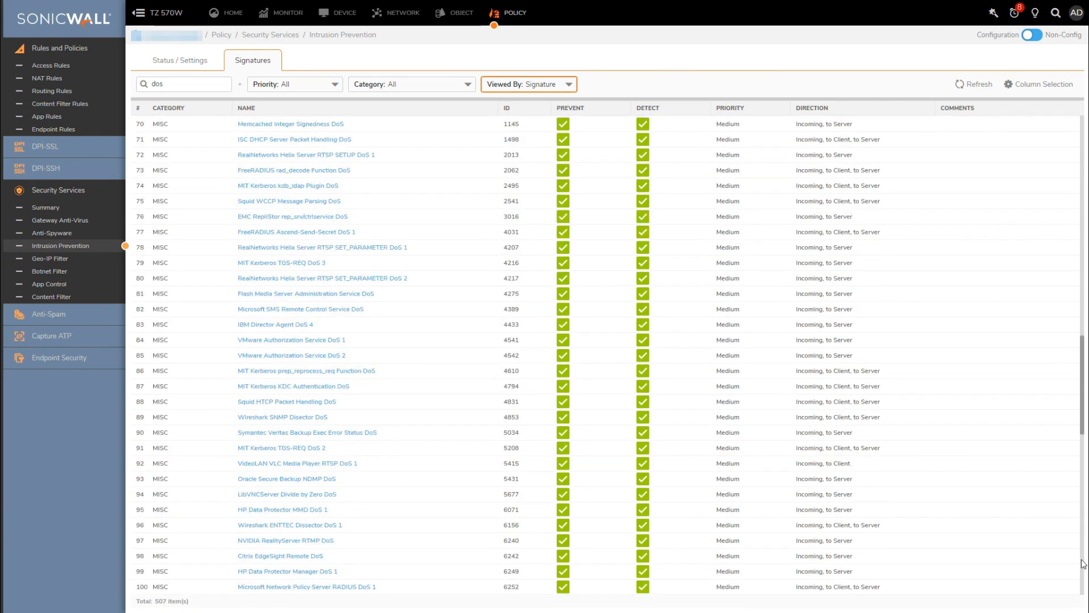
scroll(1083, 565, "down", 10)
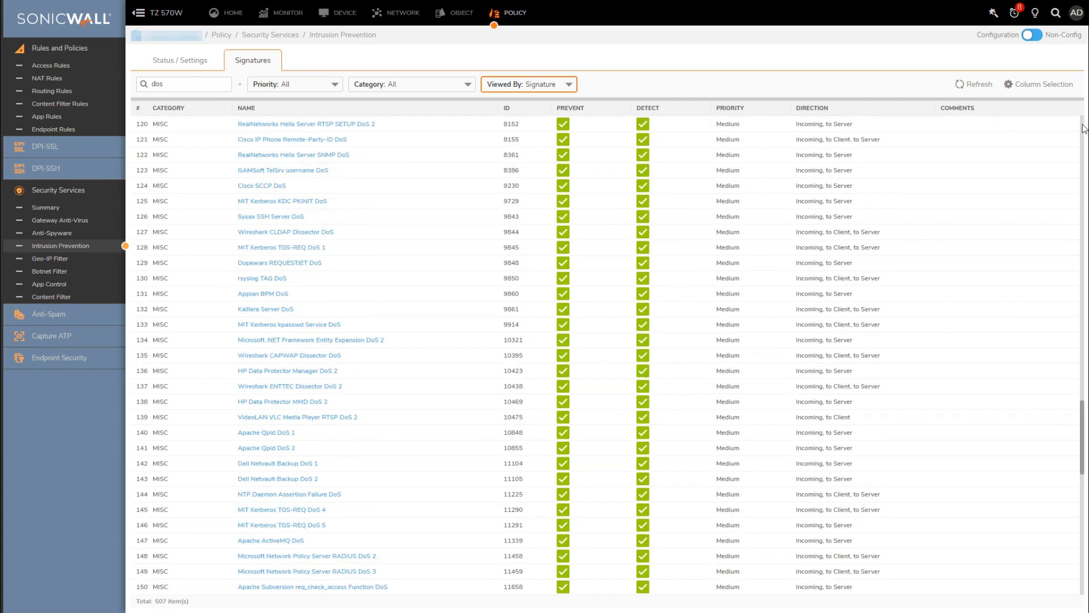
scroll(1084, 128, "down", 5)
scroll(1084, 129, "up", 13)
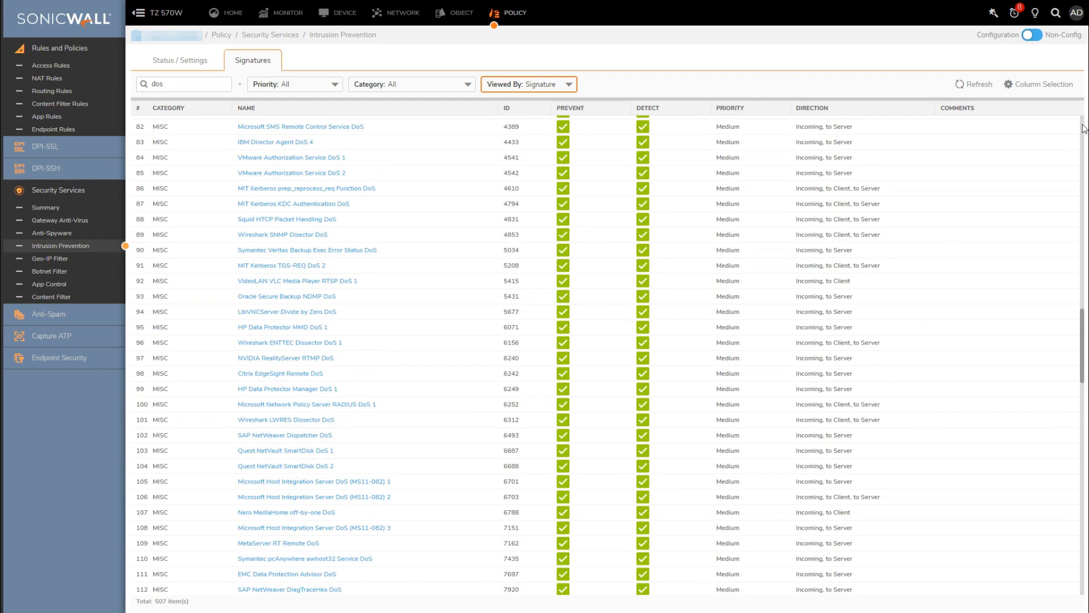
scroll(1084, 128, "up", 14)
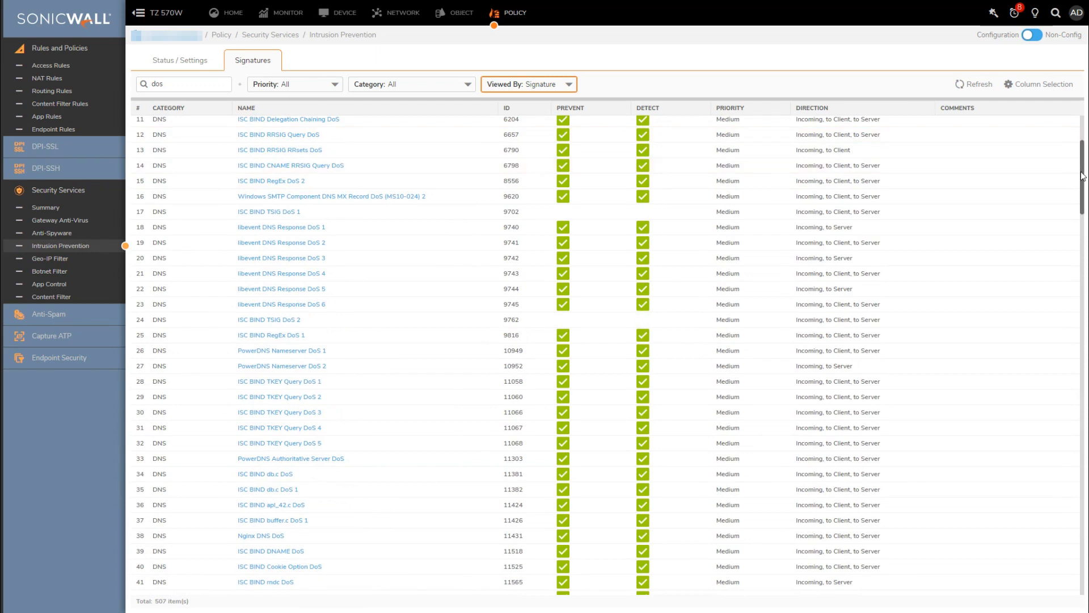
left_click_drag(1083, 176, 1083, 457)
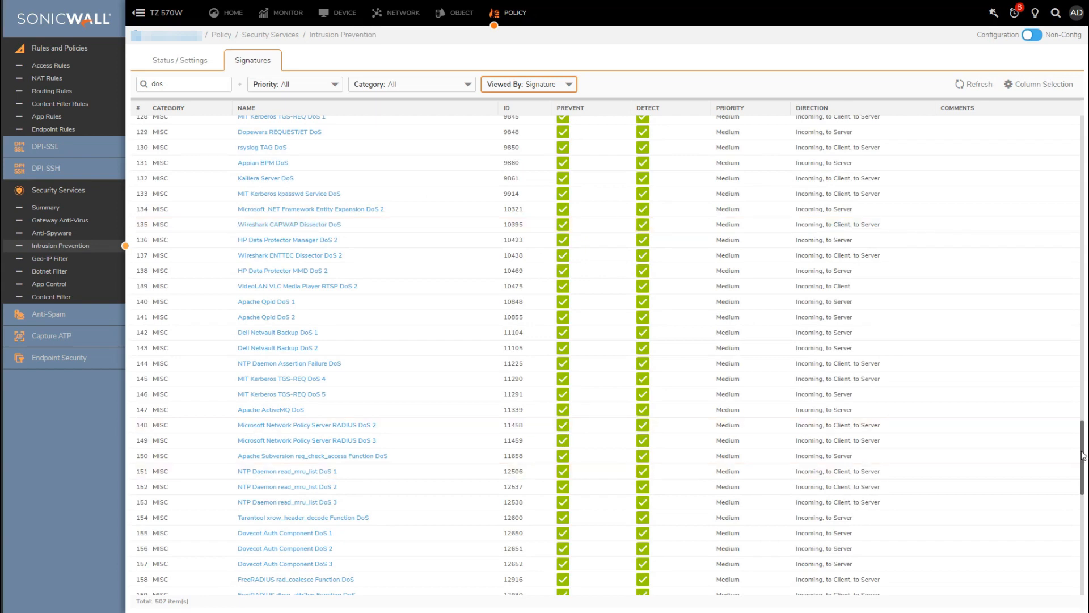
left_click_drag(1083, 454, 1084, 577)
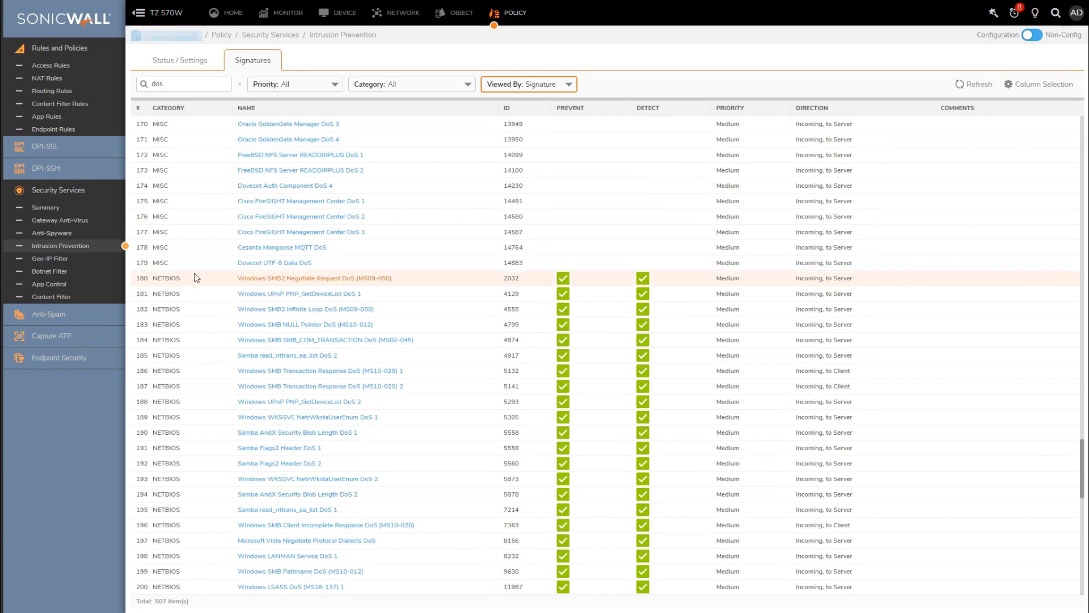
View the intrusion details of the Windows SMB2 Negotiate Request DoS (MS09-050) signature, close them and return to the start of the list
left_click(331, 279)
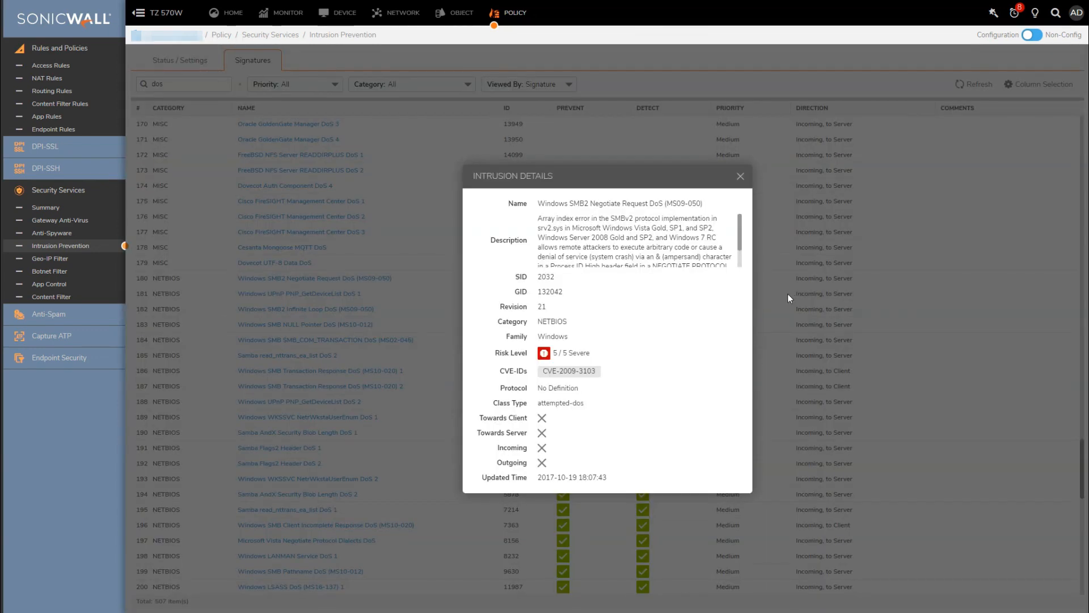
left_click(744, 180)
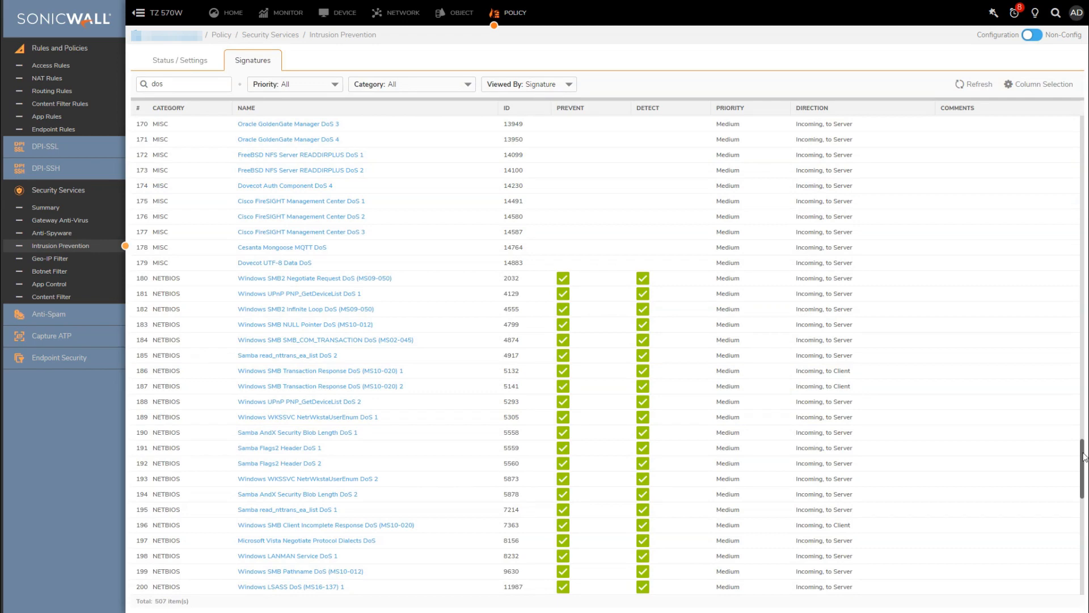
left_click(1083, 130)
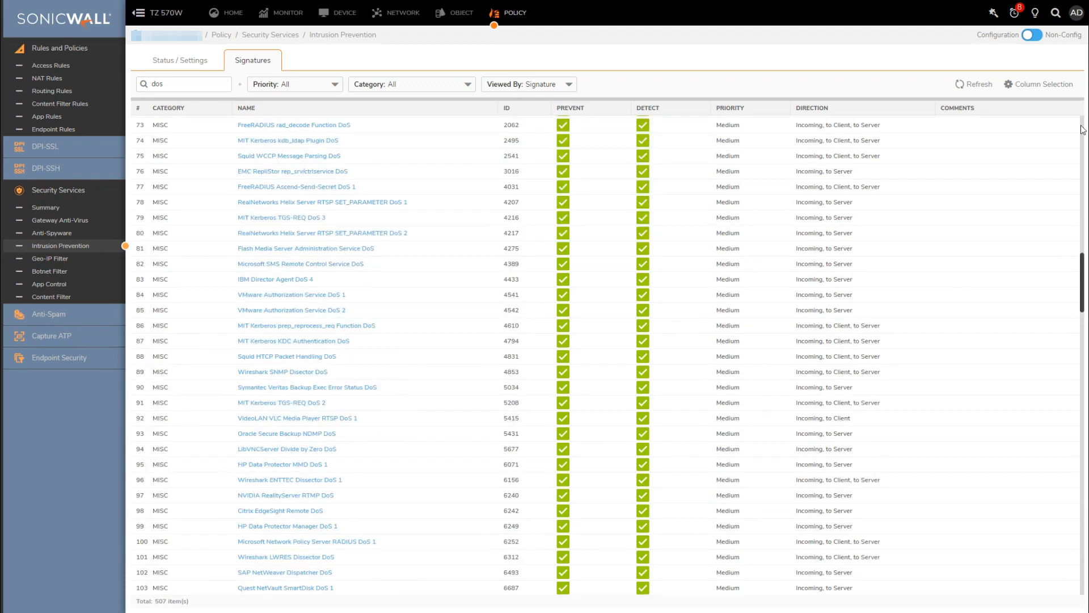
left_click(1083, 131)
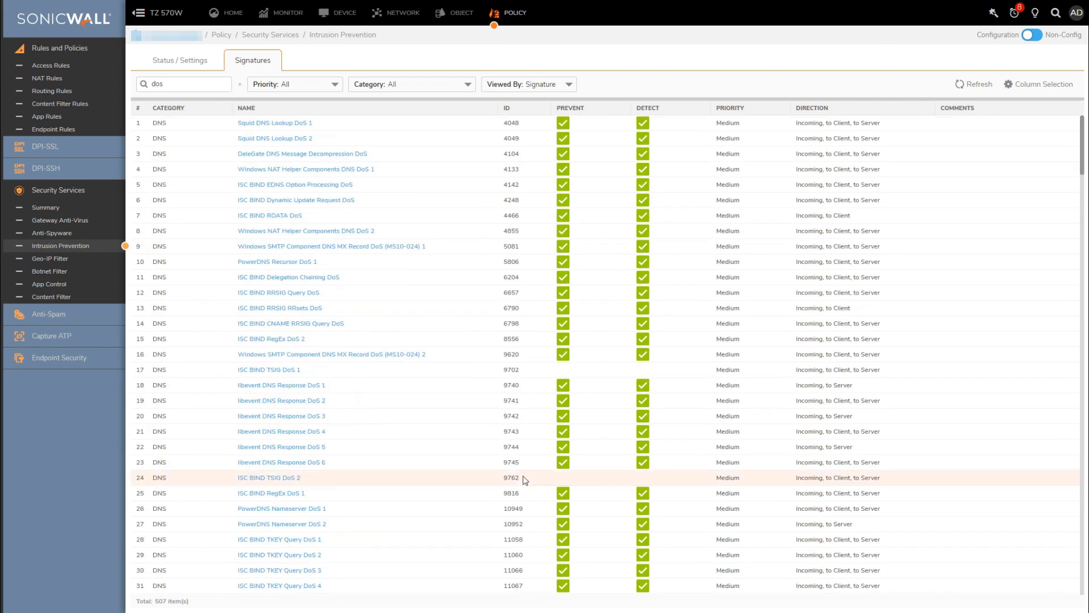